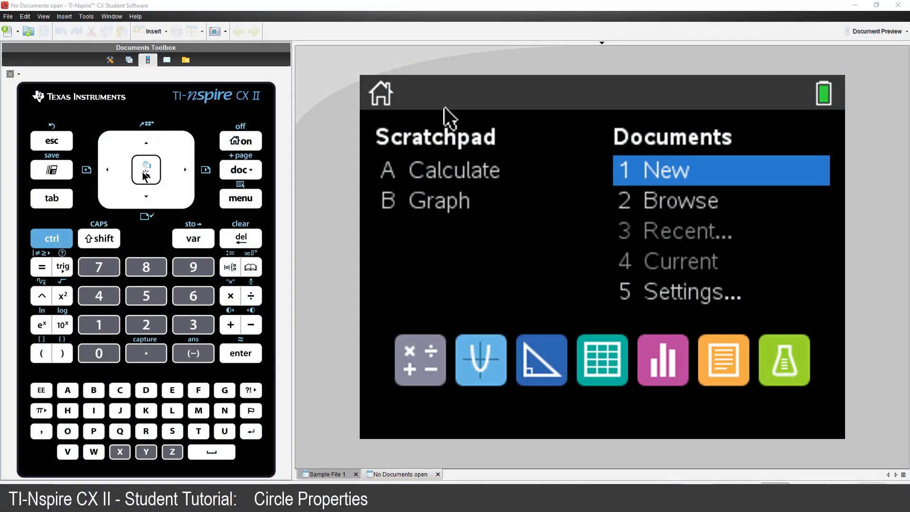
Start a new document and insert a Geometry application as page 1.1
left_click(146, 174)
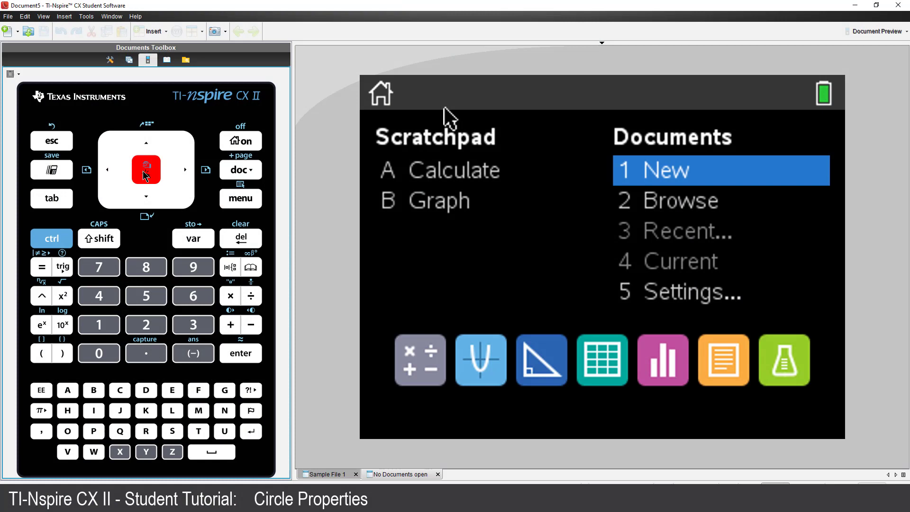
double_click(149, 202)
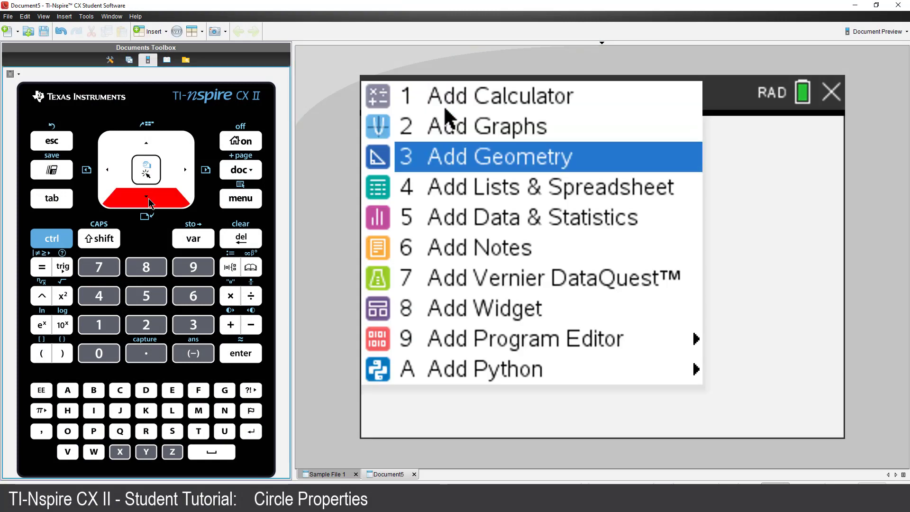
left_click(147, 171)
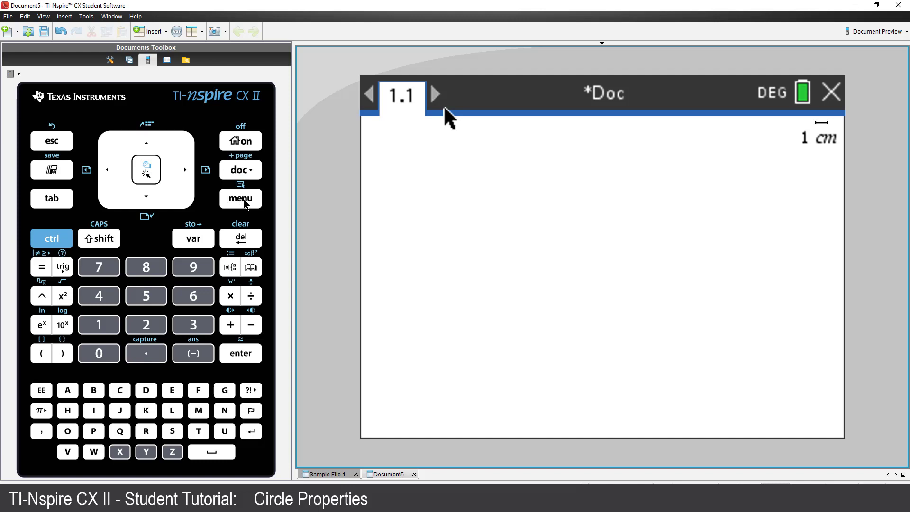
Draw a large circle with the Shapes > Circle tool, centred near the page middle
left_click(245, 203)
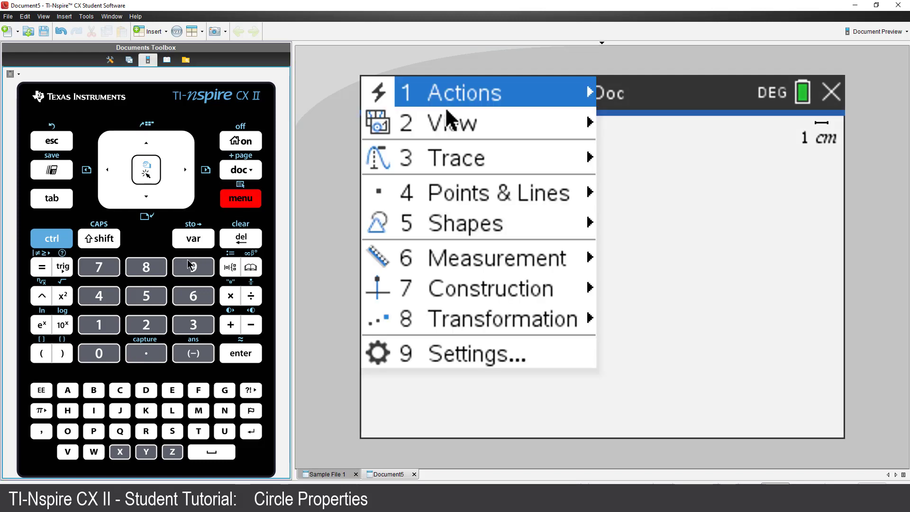
left_click(158, 294)
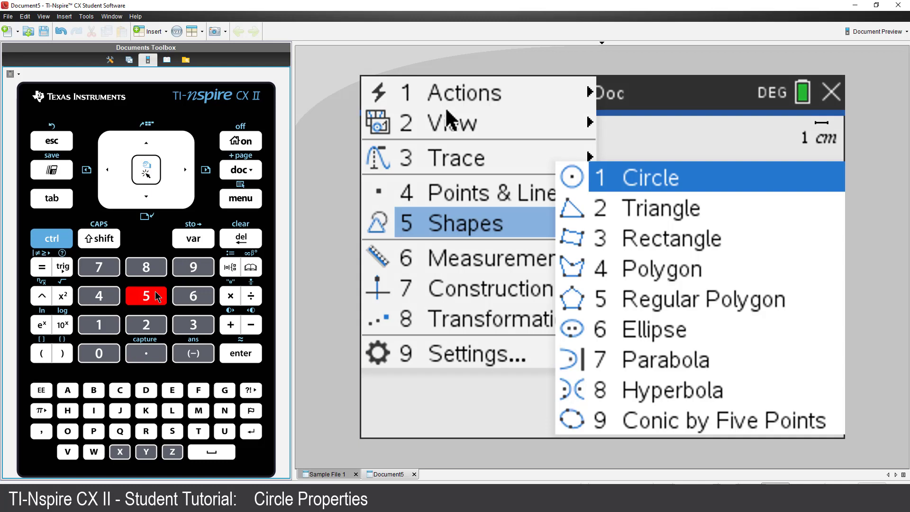
left_click(103, 332)
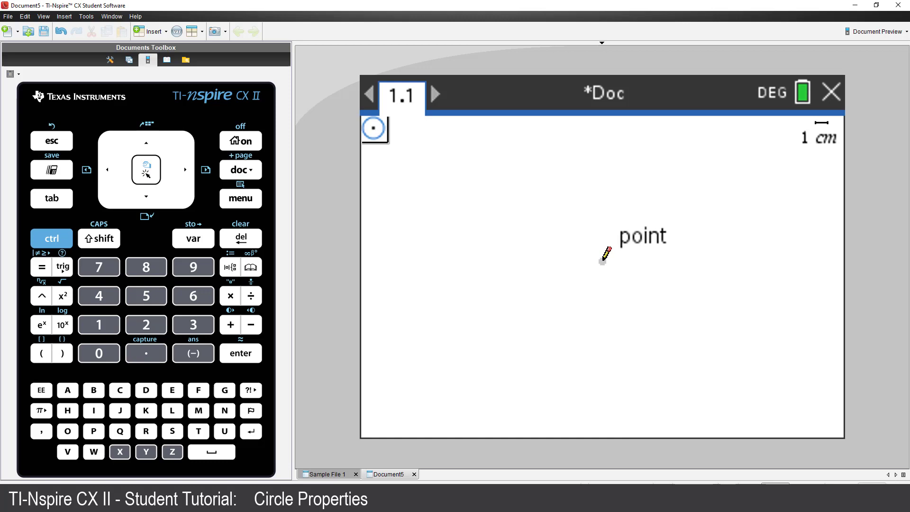
left_click(602, 262)
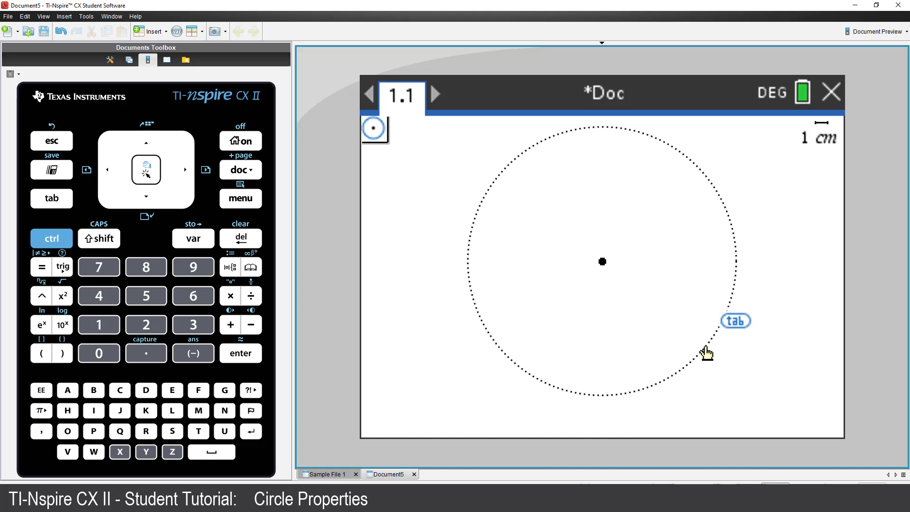
left_click(706, 338)
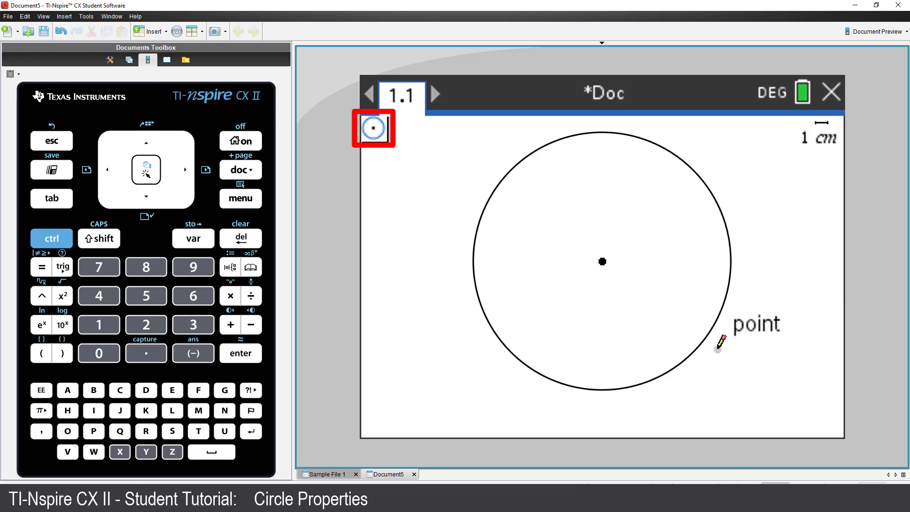
key("Escape")
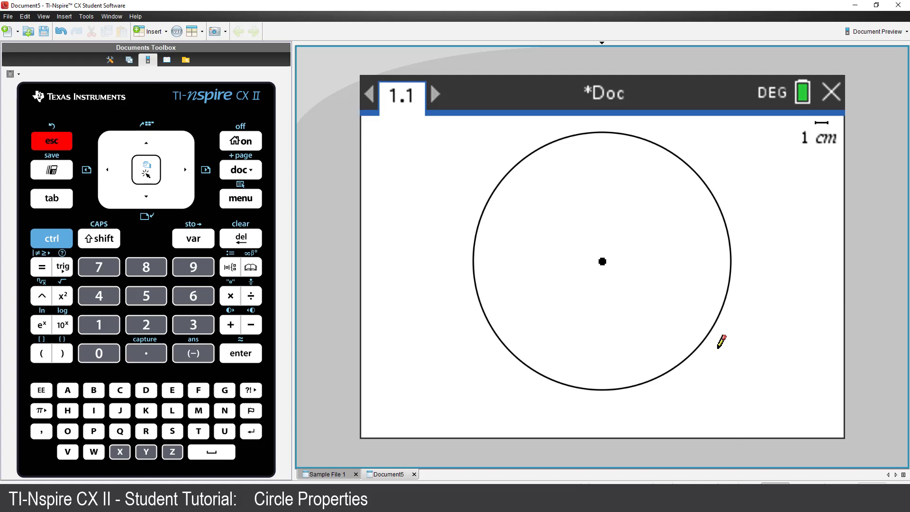
Use the Segment tool to draw crossing chords AB and CD with endpoints on the circle
left_click(254, 204)
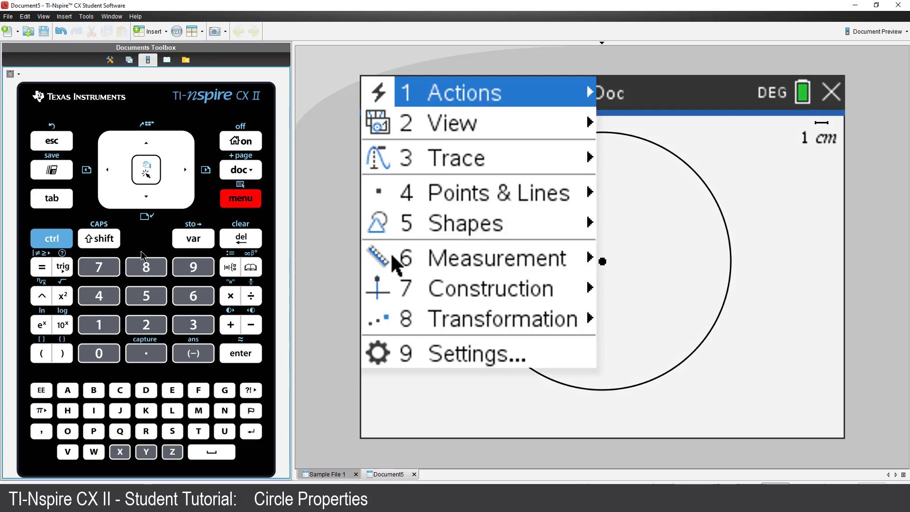
left_click(109, 294)
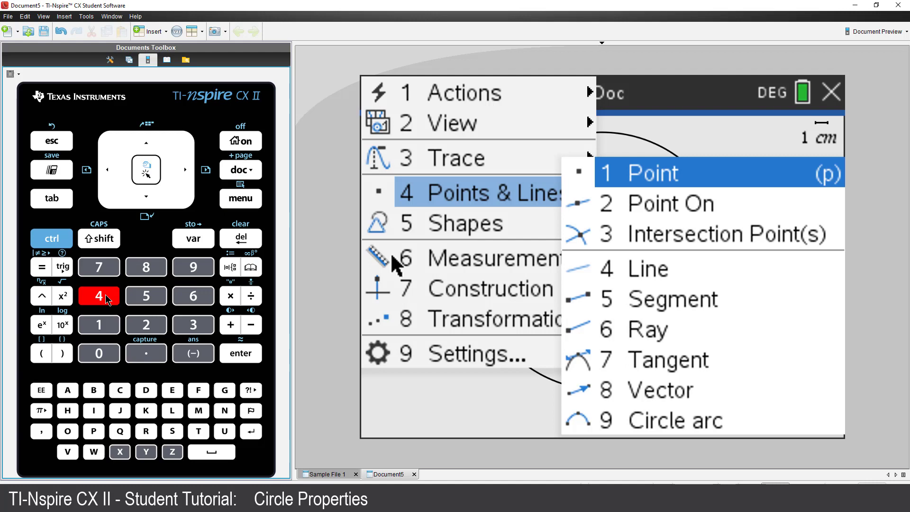
left_click(148, 201)
left_click(148, 201)
left_click(148, 201)
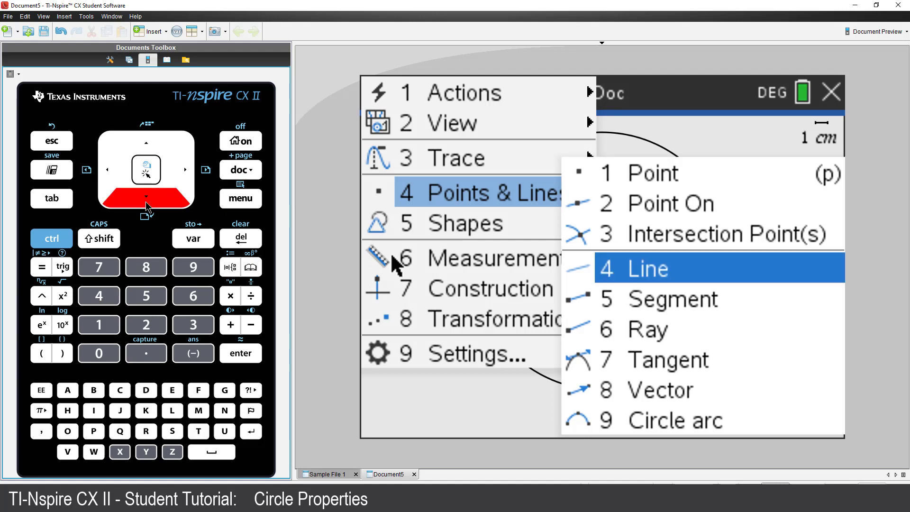
left_click(148, 201)
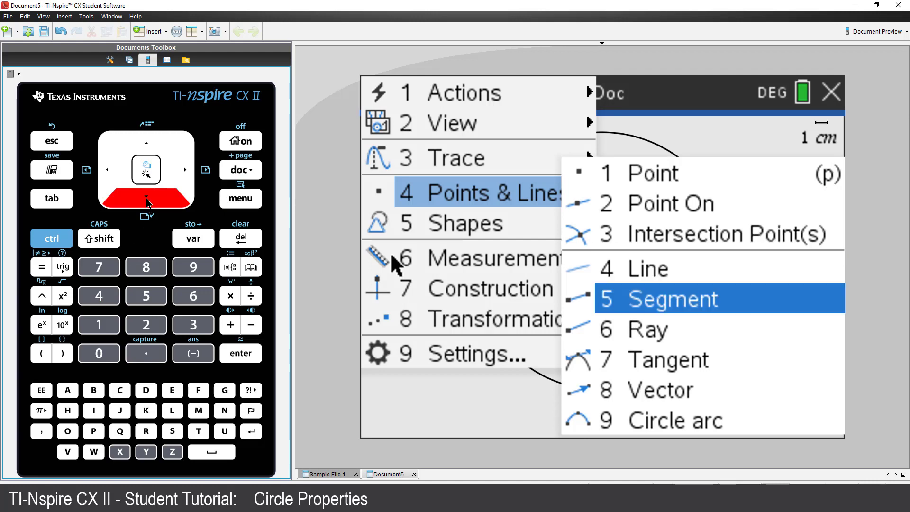
left_click(154, 174)
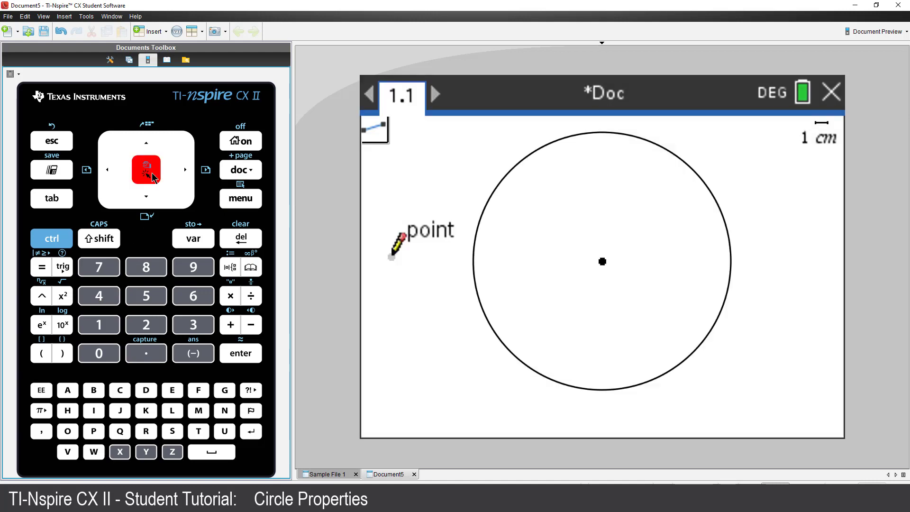
left_click(477, 293)
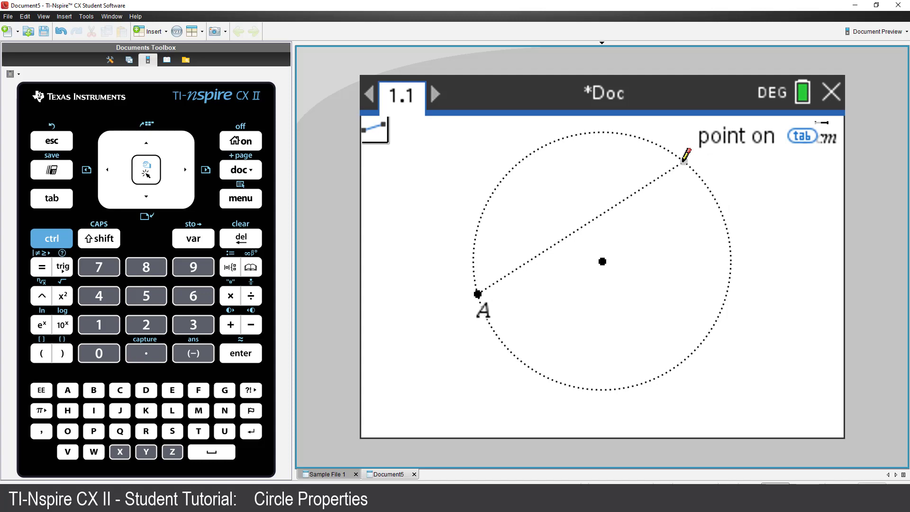
left_click(684, 161)
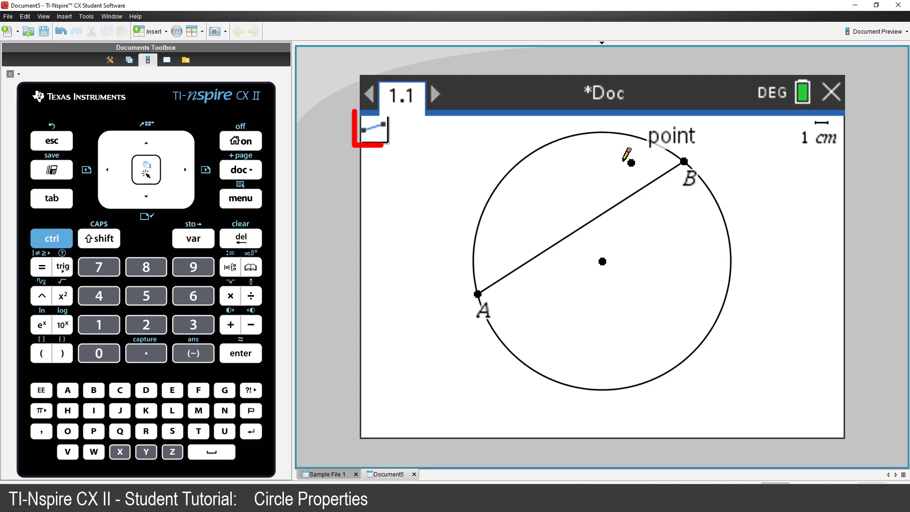
left_click(516, 165)
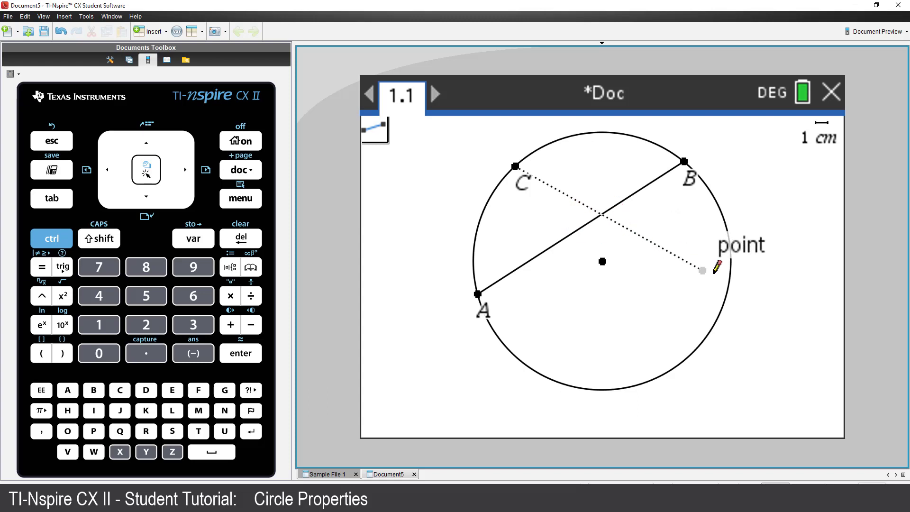
left_click(729, 283)
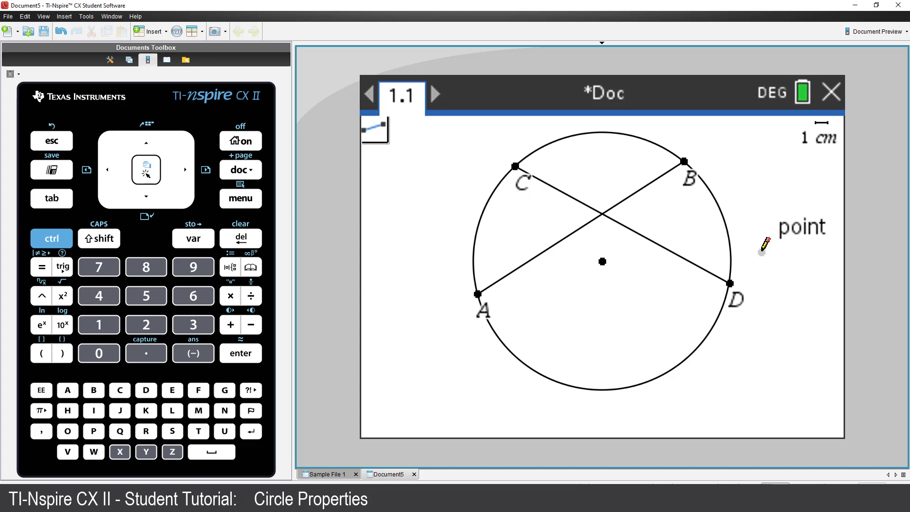
Place a point where the two chords cross and label it E
key("Escape")
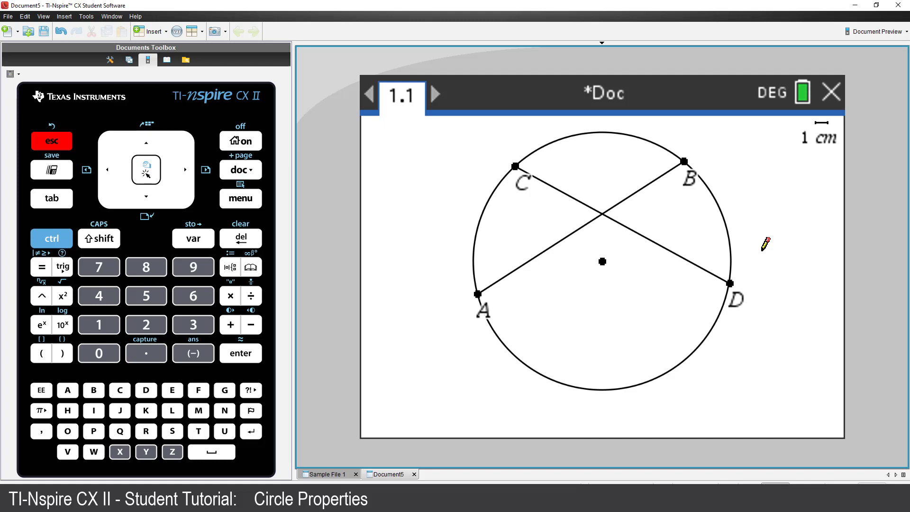
key("p")
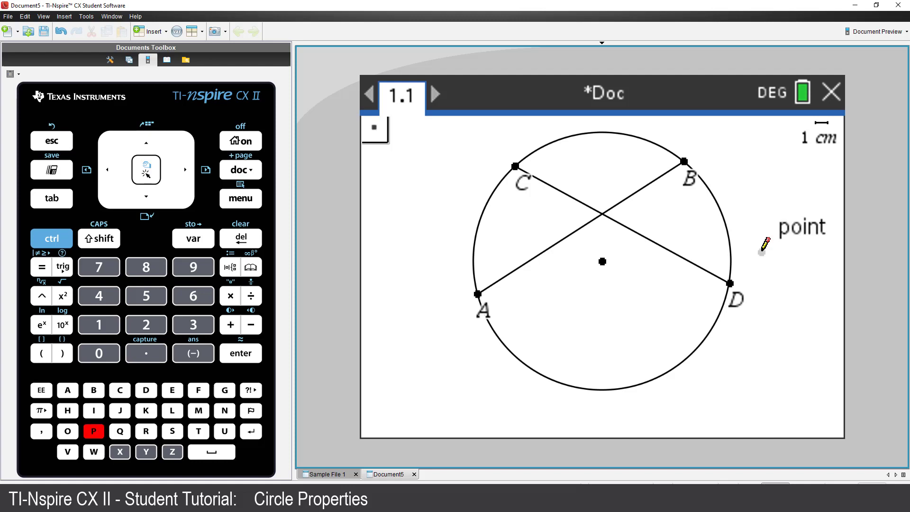
left_click(603, 213)
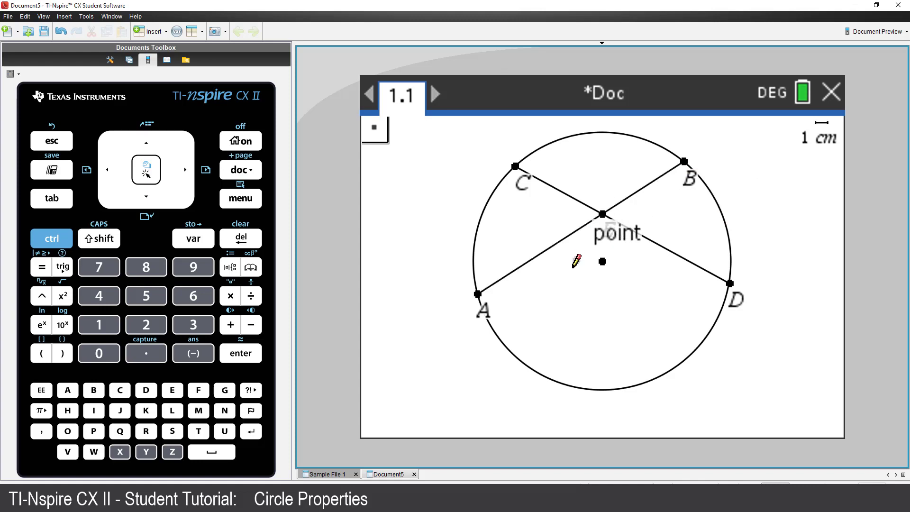
key("Escape")
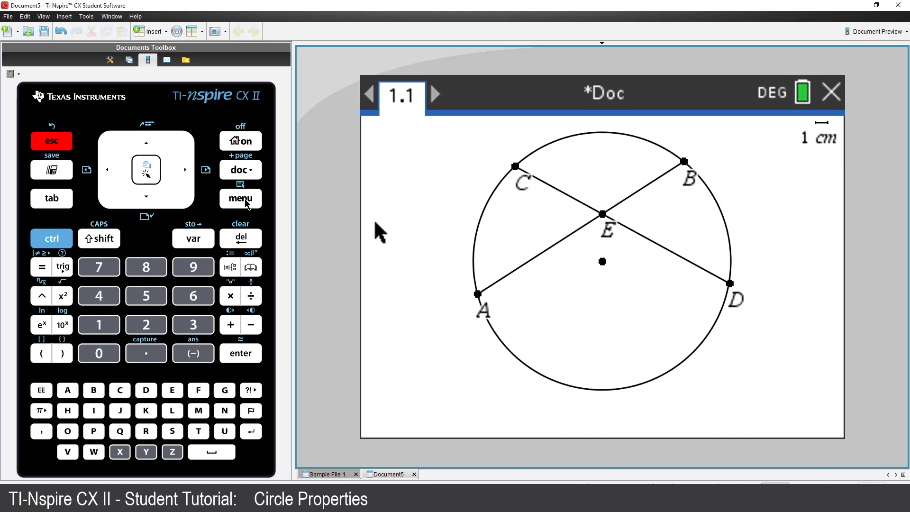
Measure CE (6.59 cm) and AE (9.84 cm), placing the lengths at top-left and bottom-left
left_click(243, 199)
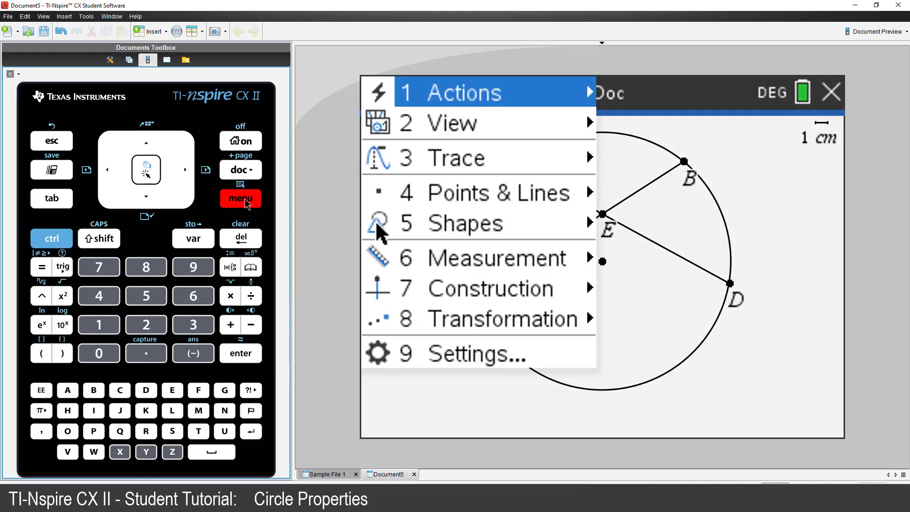
left_click(196, 295)
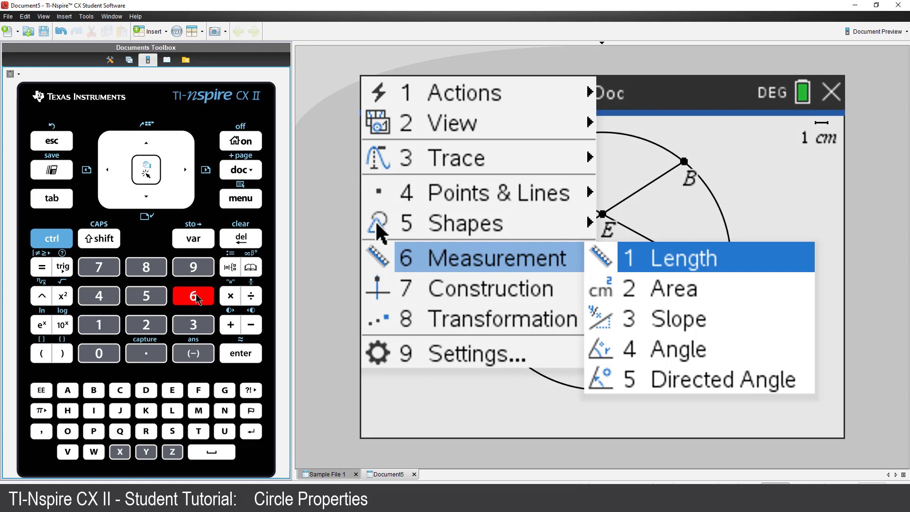
left_click(95, 327)
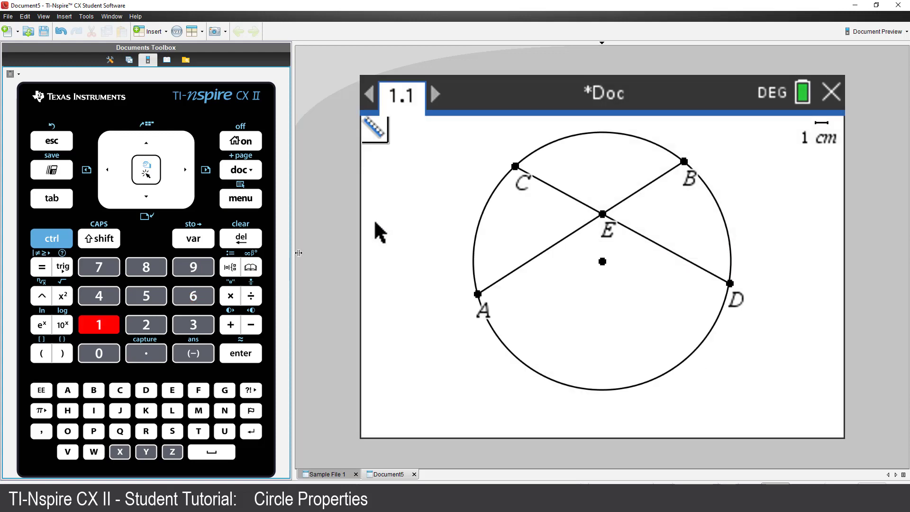
left_click(514, 168)
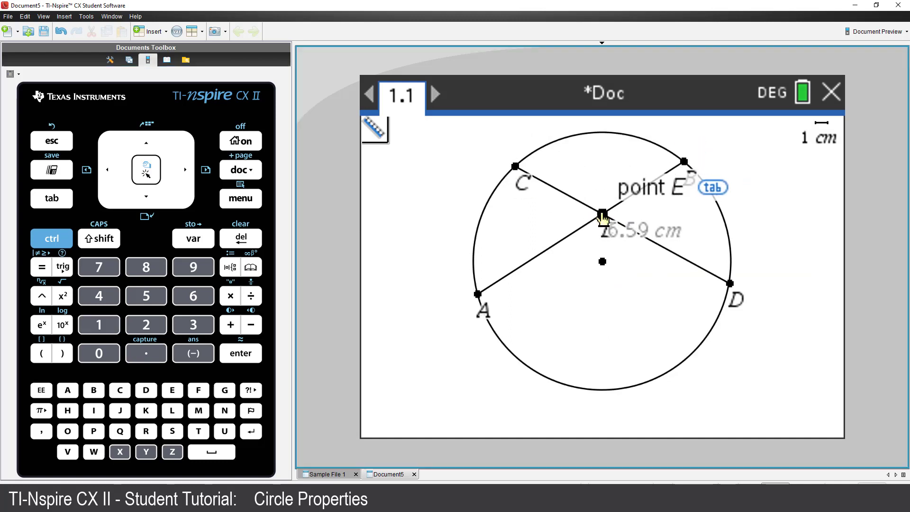
left_click(603, 216)
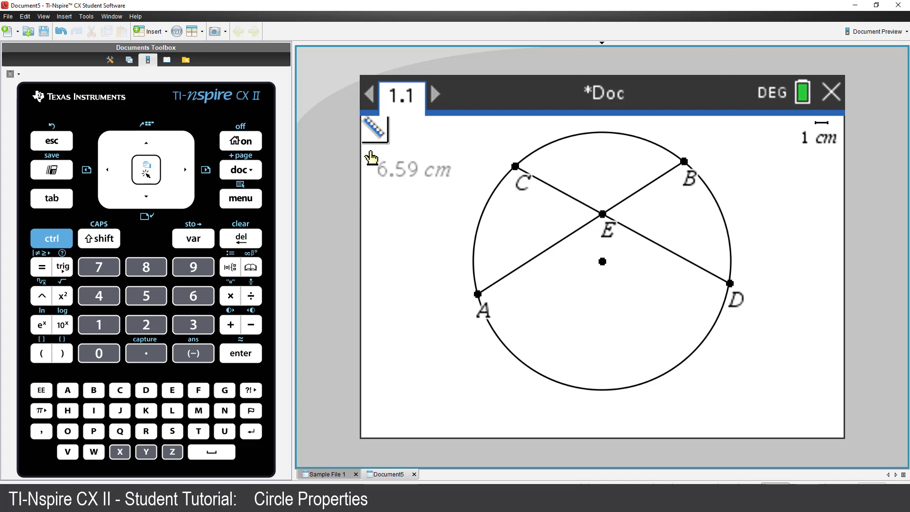
left_click(371, 157)
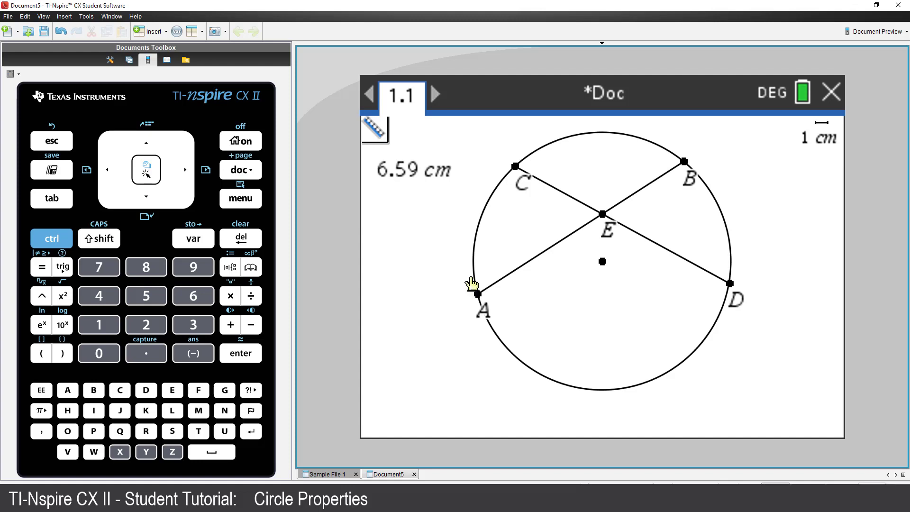
left_click(478, 292)
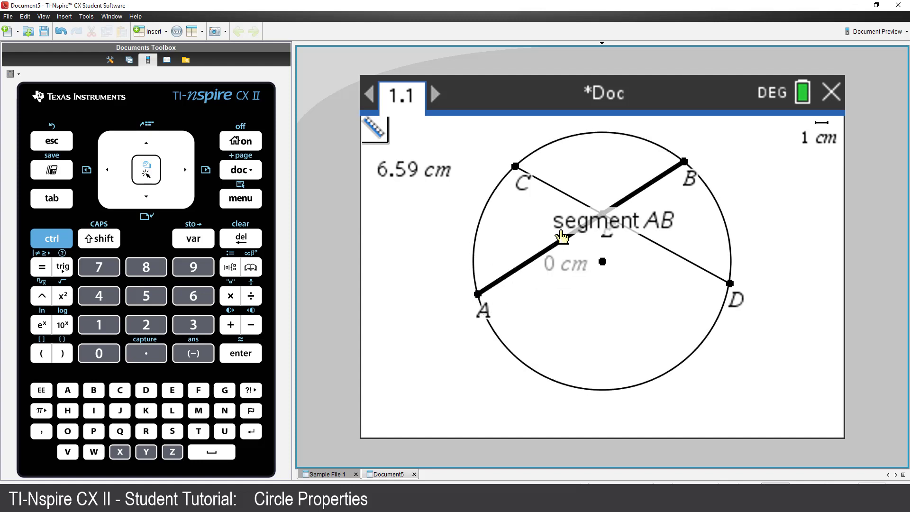
left_click(602, 214)
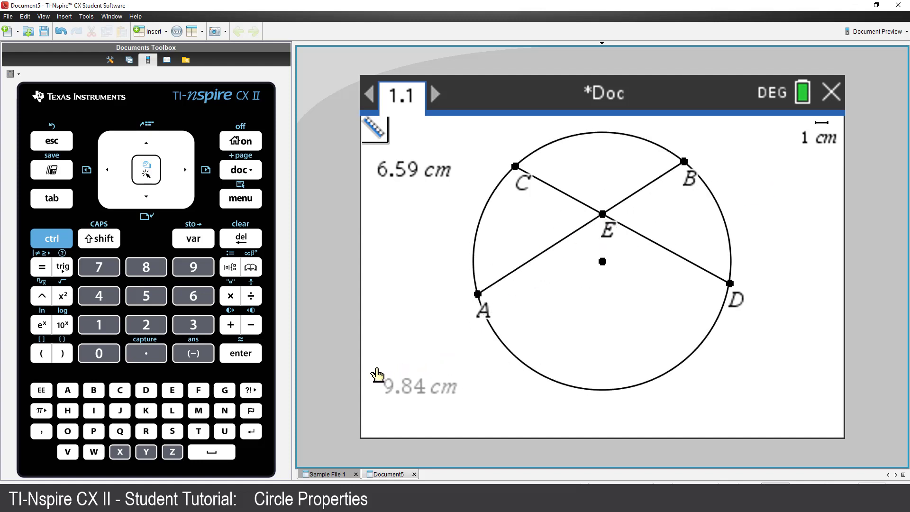
left_click(376, 374)
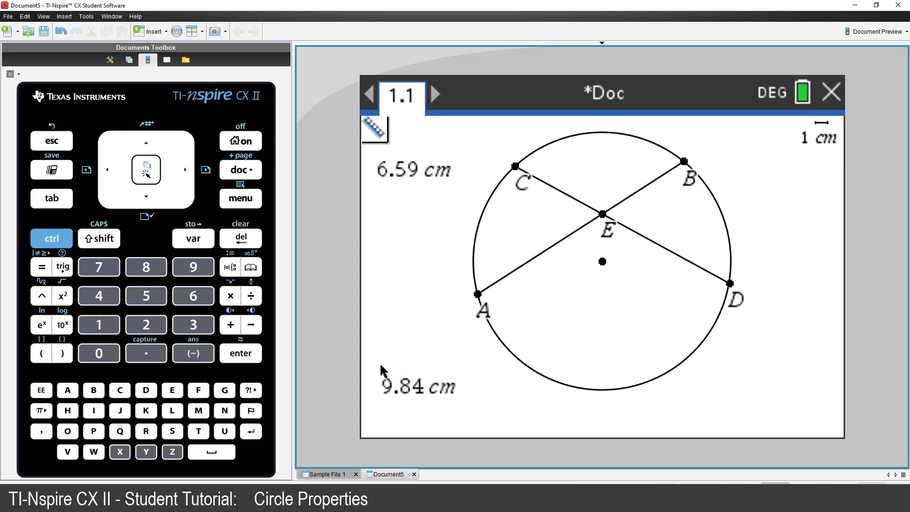
Measure BE (6.45 cm) and DE (9.63 cm), placing the lengths at top-right and bottom-right
left_click(684, 162)
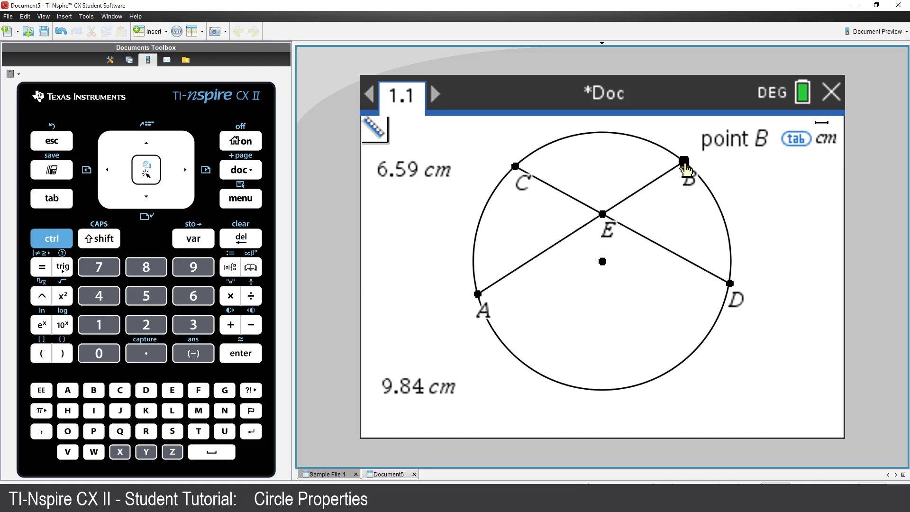
left_click(603, 215)
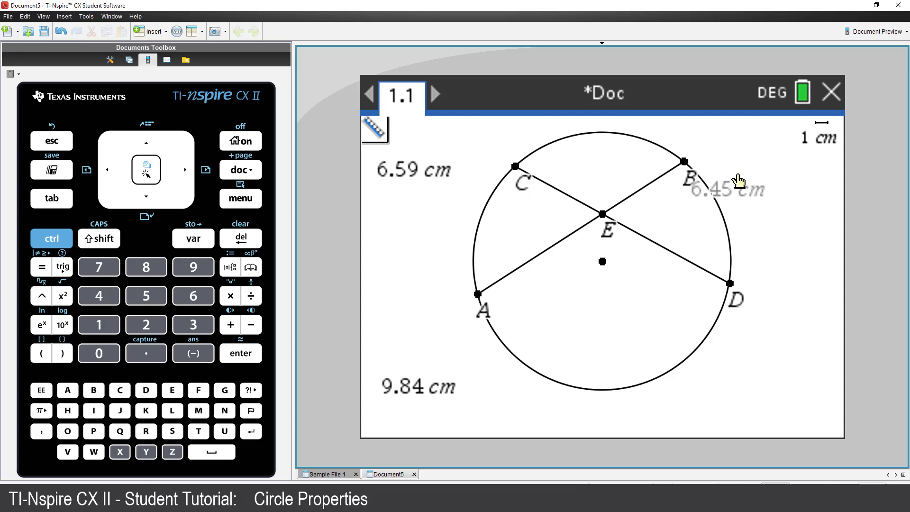
left_click(751, 165)
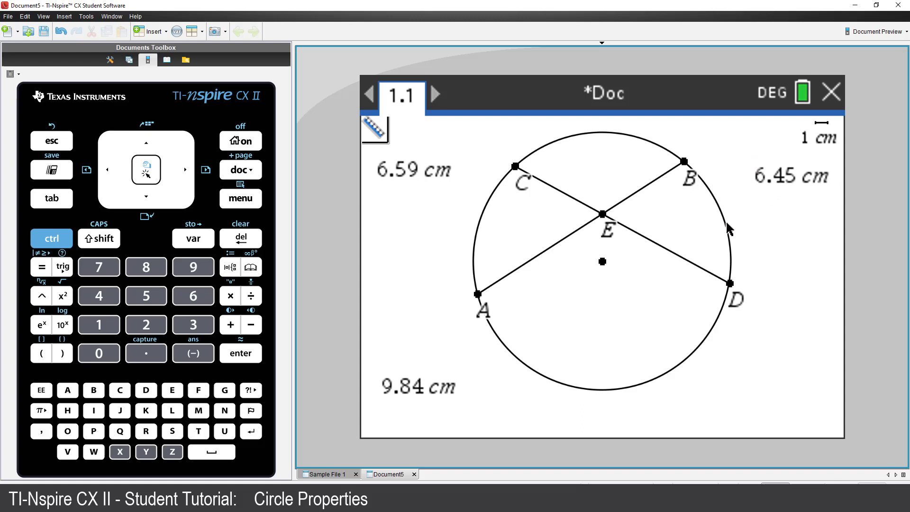
left_click(730, 284)
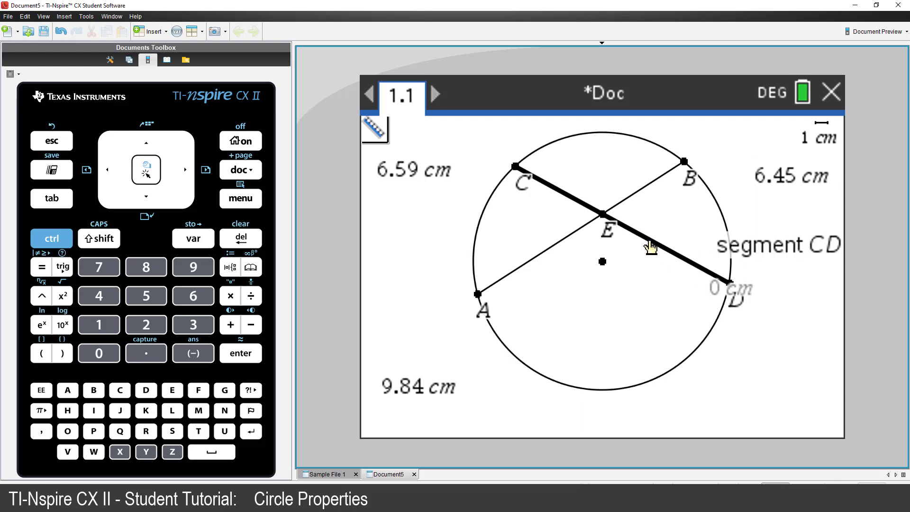
left_click(602, 214)
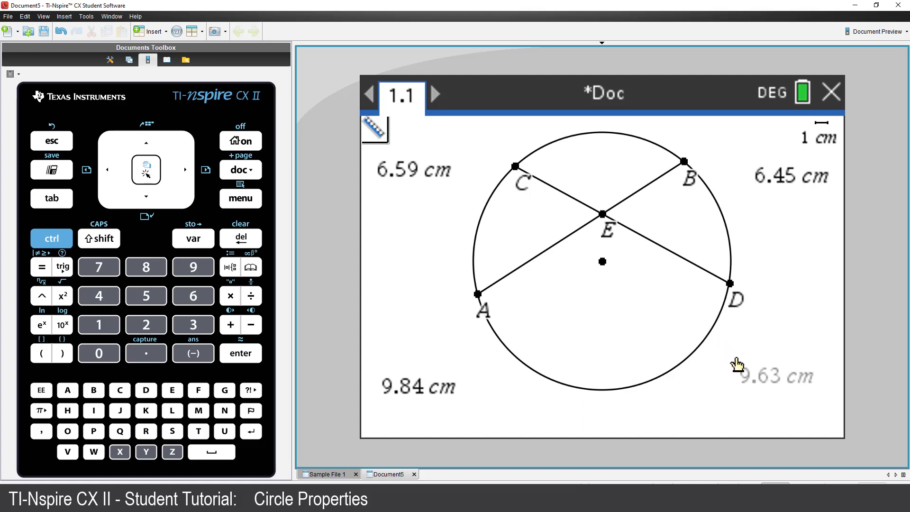
left_click(740, 368)
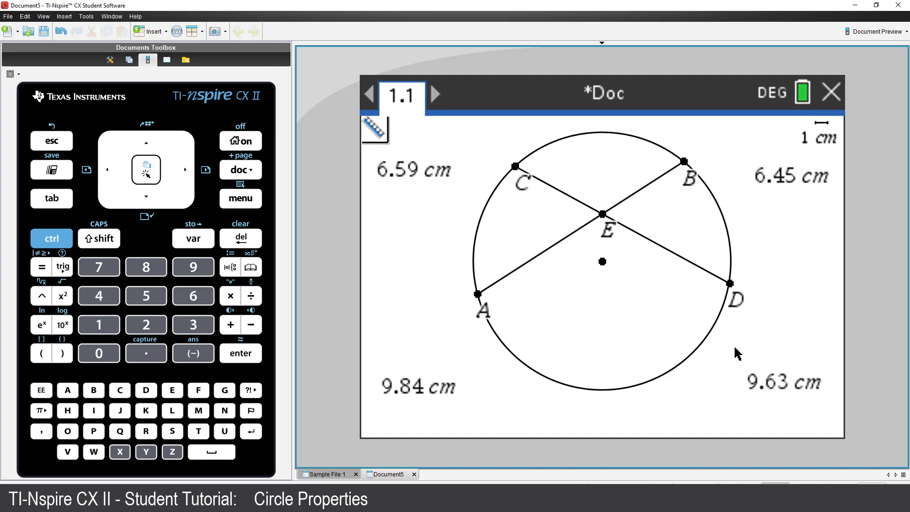
key("Escape")
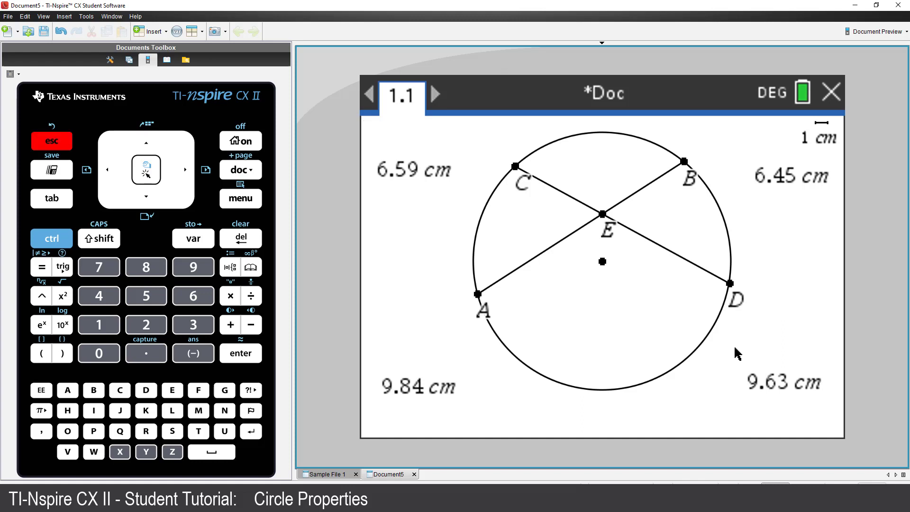
Add the text label 'CE·DE' to the left of the circle
left_click(243, 203)
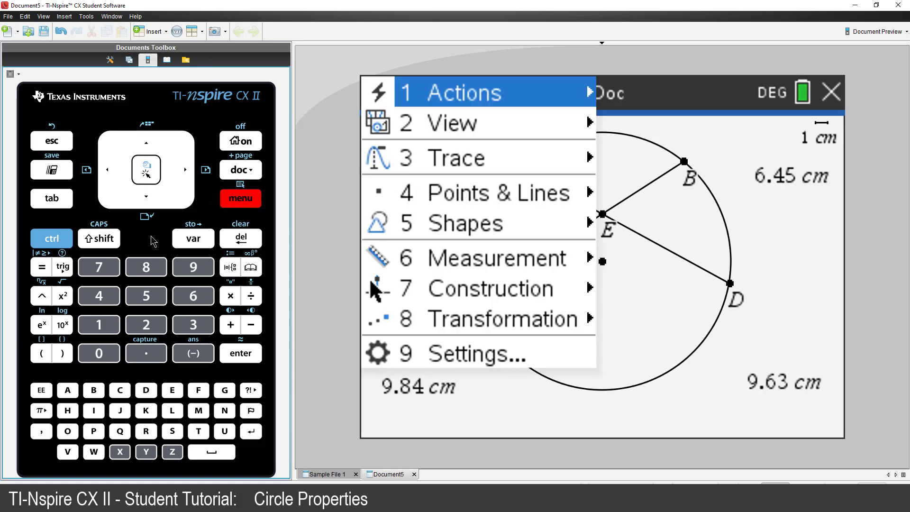
left_click(99, 325)
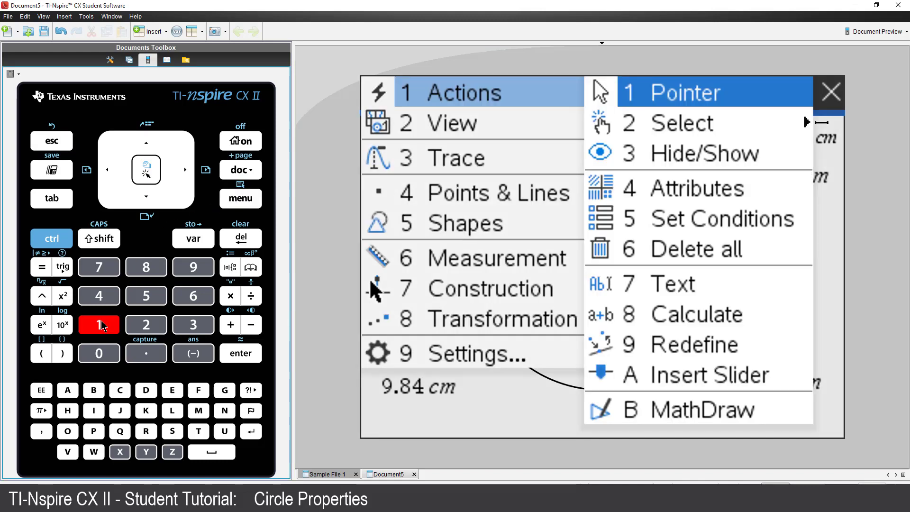
left_click(147, 150)
left_click(146, 150)
left_click(147, 150)
left_click(147, 150)
left_click(147, 151)
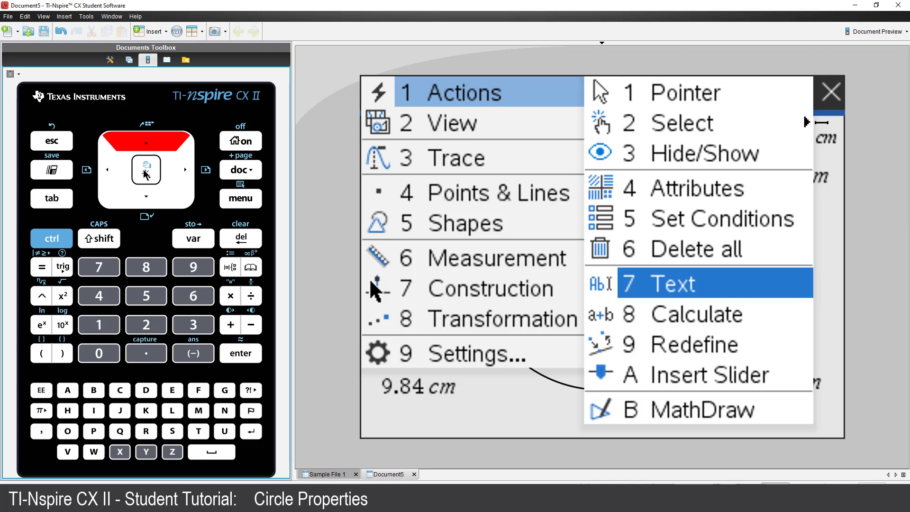
left_click(145, 171)
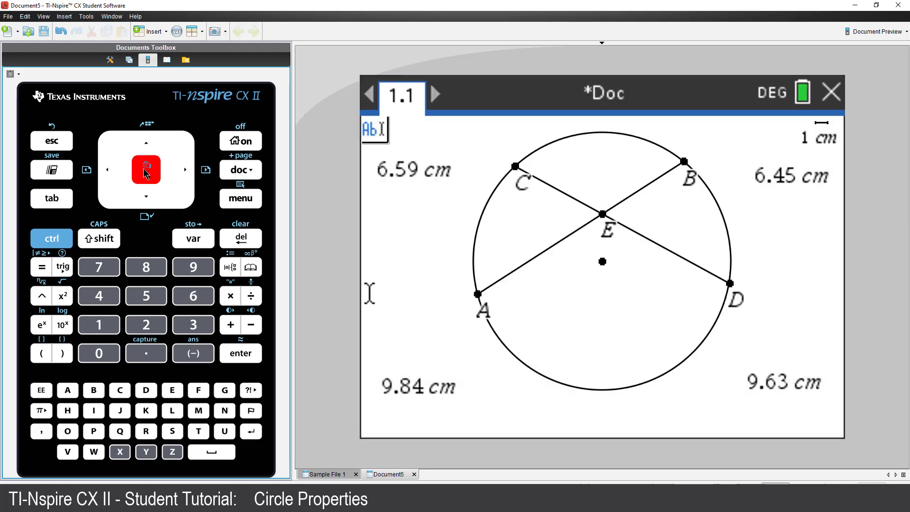
left_click(372, 256)
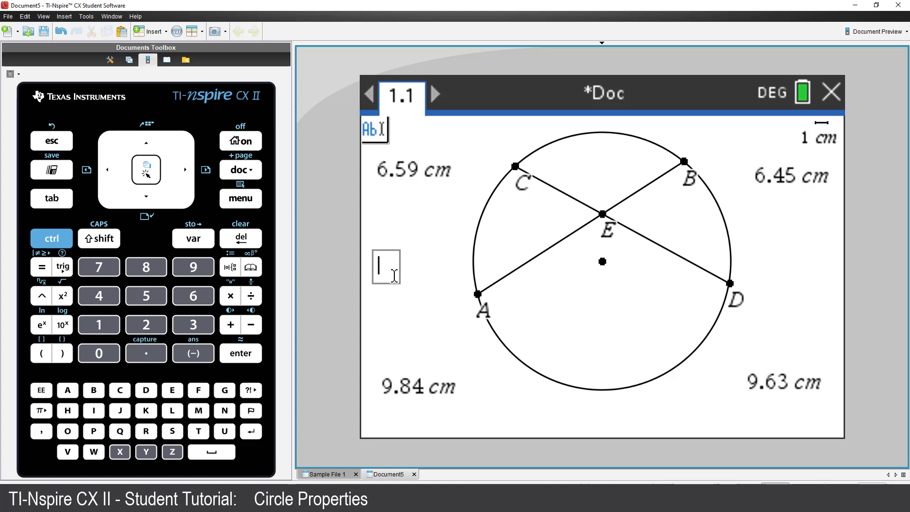
type("CE")
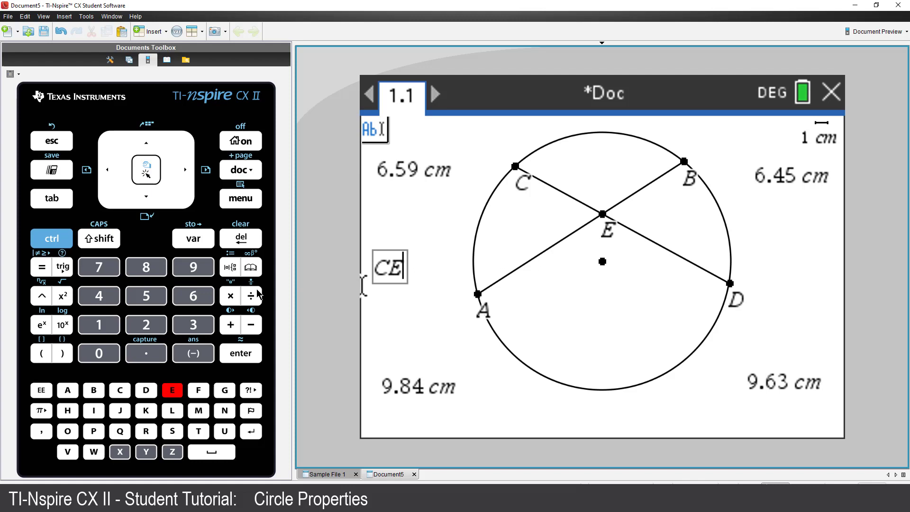
left_click(230, 297)
type("DE")
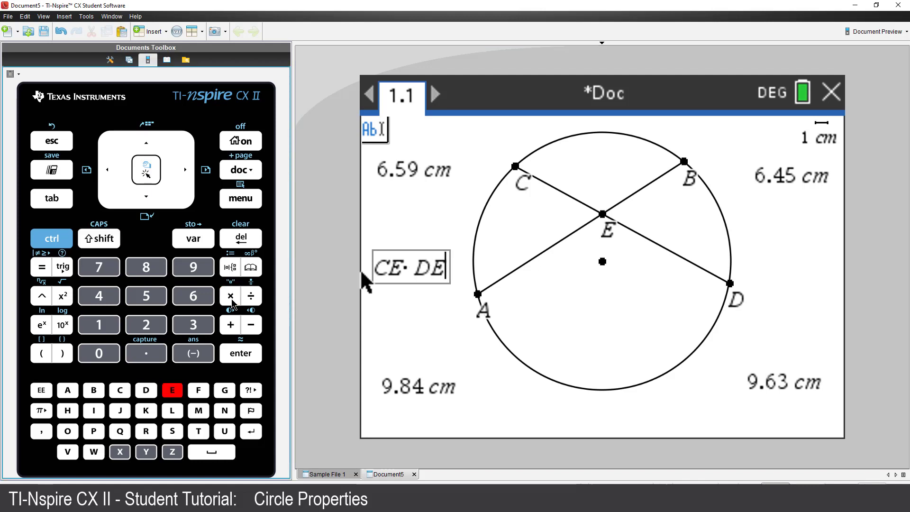
key("Return")
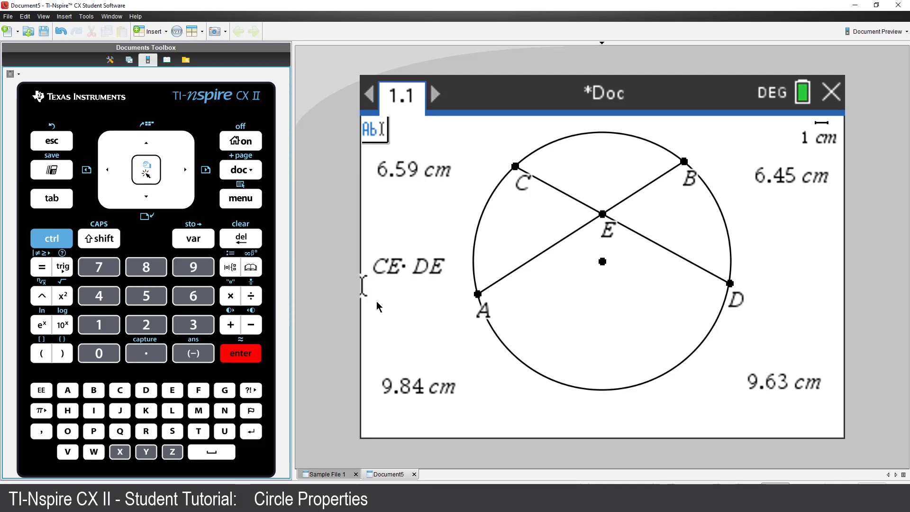
Add the text label 'AE·BE' to the right of the circle beside point D
left_click(751, 264)
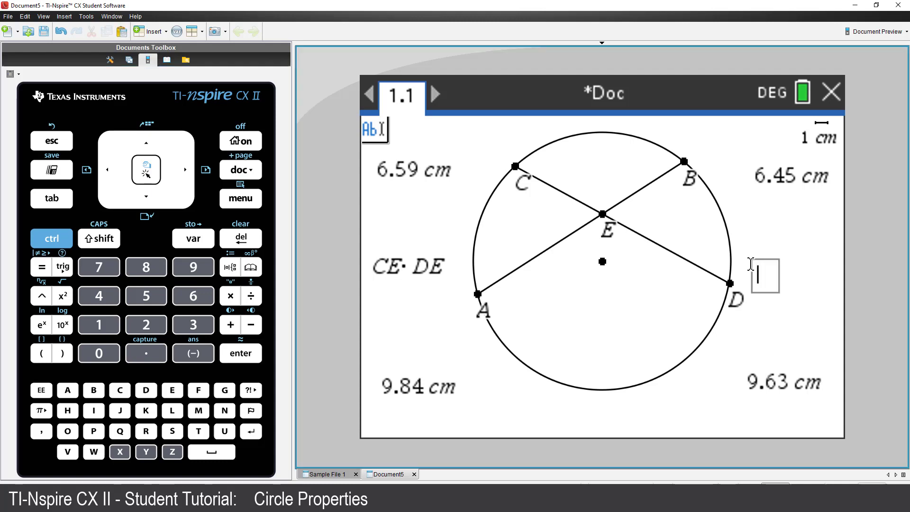
type("AE")
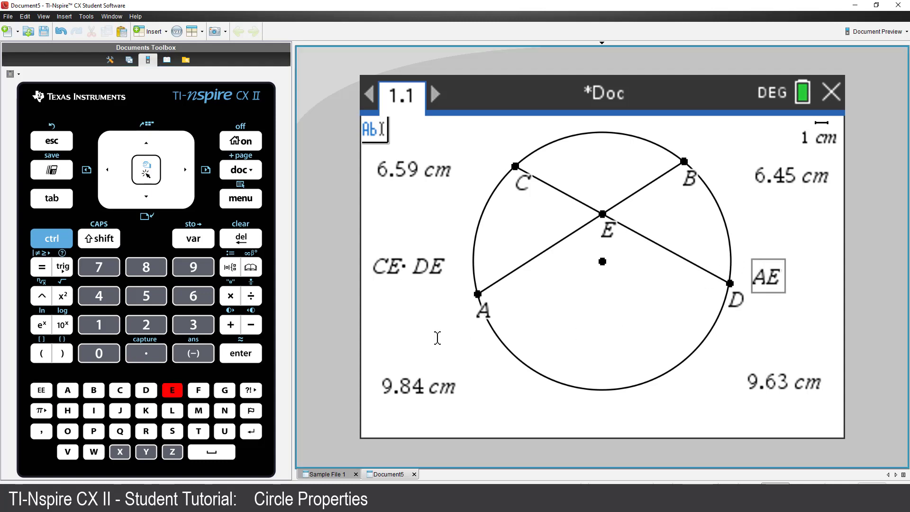
left_click(232, 297)
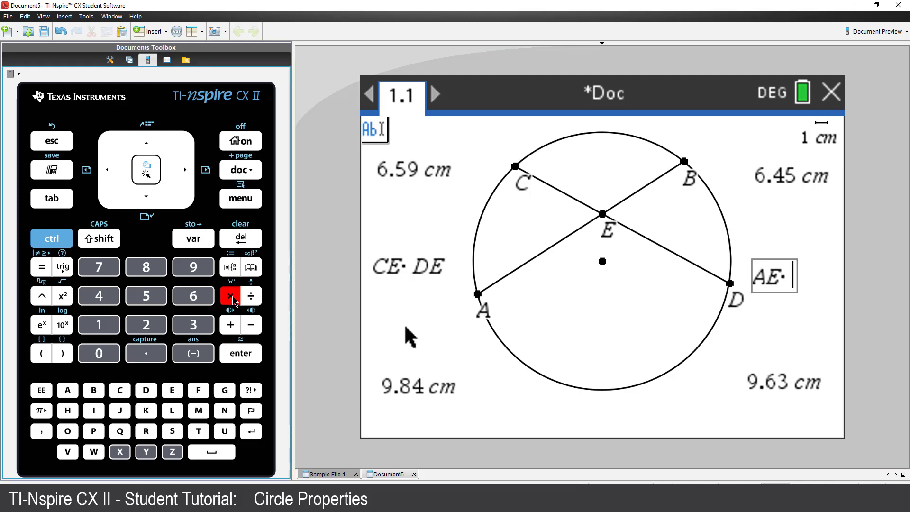
type("BE")
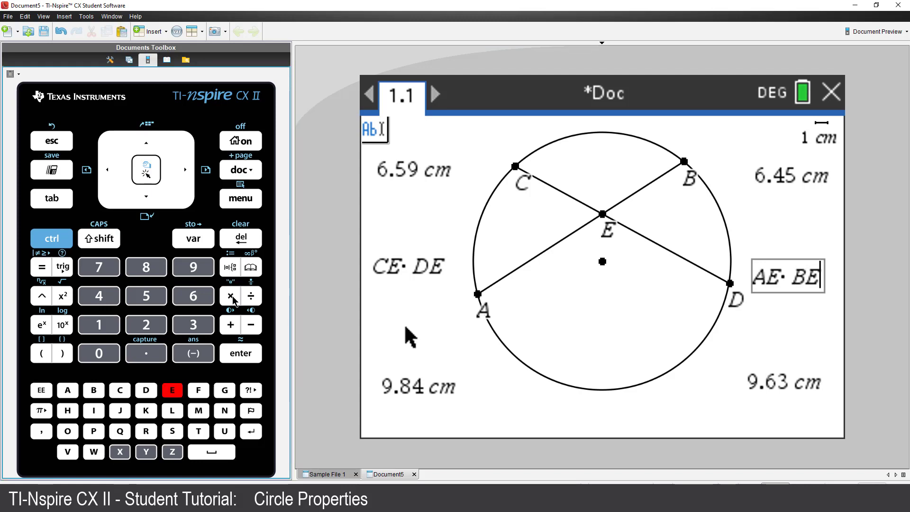
key("Return")
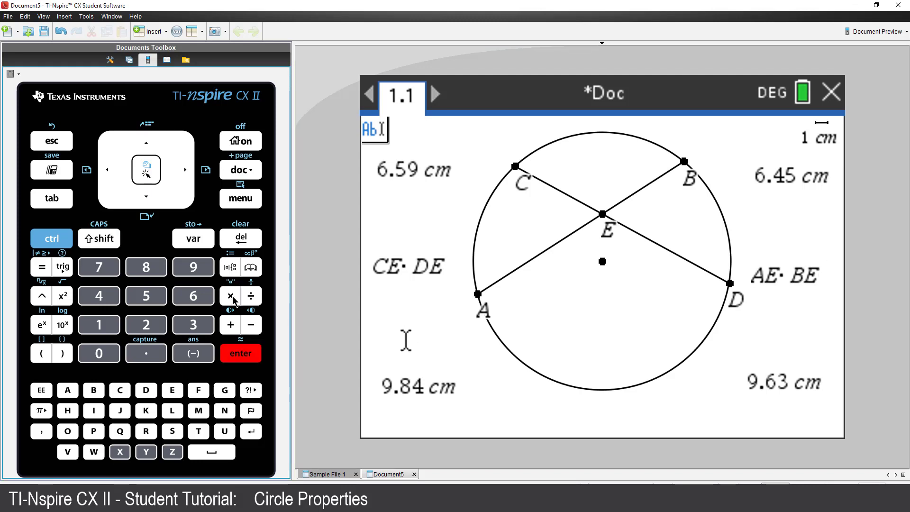
Calculate CE·DE from the 6.59 and 9.63 cm lengths, placing 63.5 below it
left_click(231, 203)
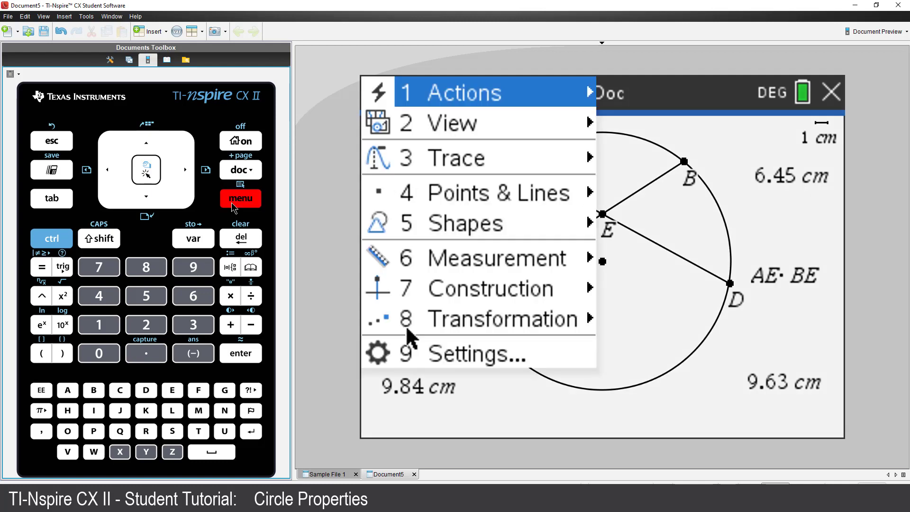
left_click(100, 325)
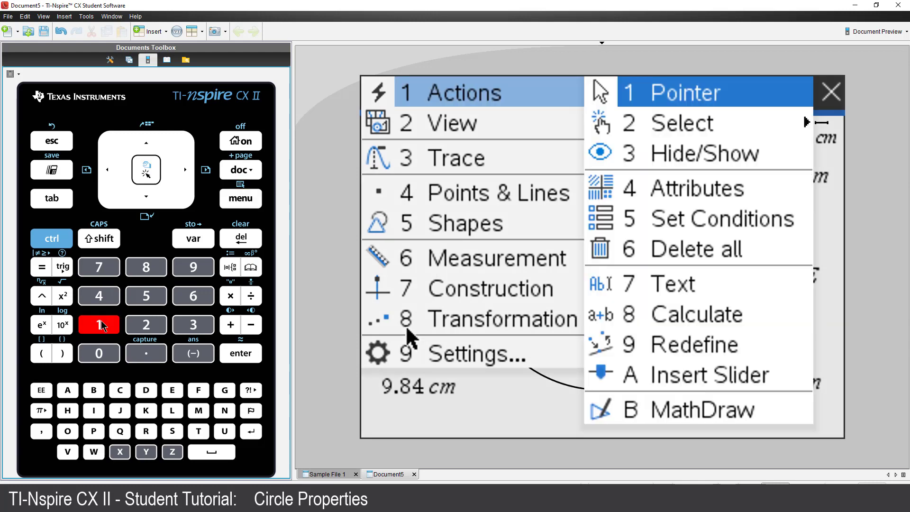
left_click(147, 142)
left_click(147, 142)
left_click(147, 142)
left_click(146, 142)
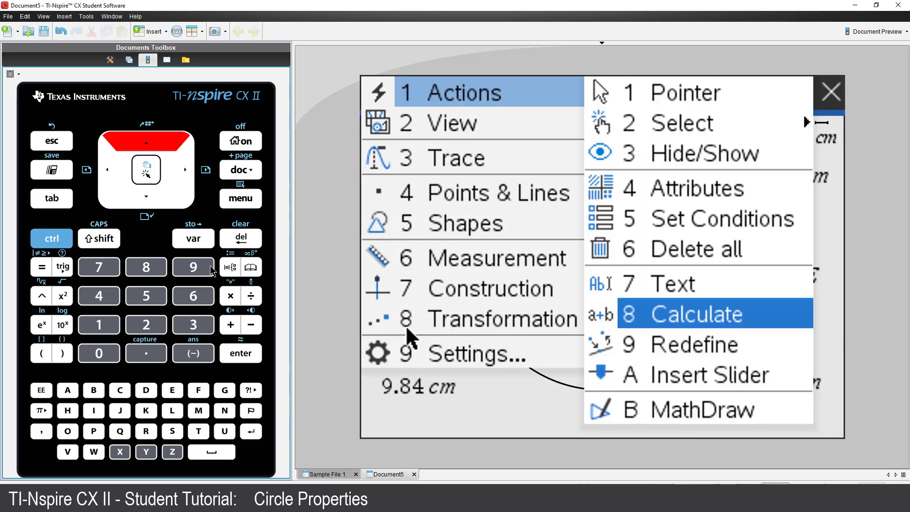
left_click(234, 359)
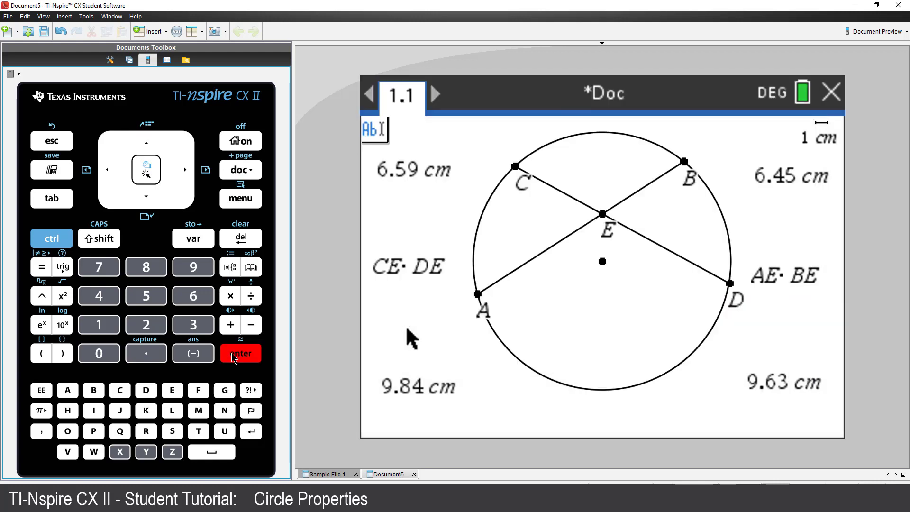
left_click(393, 275)
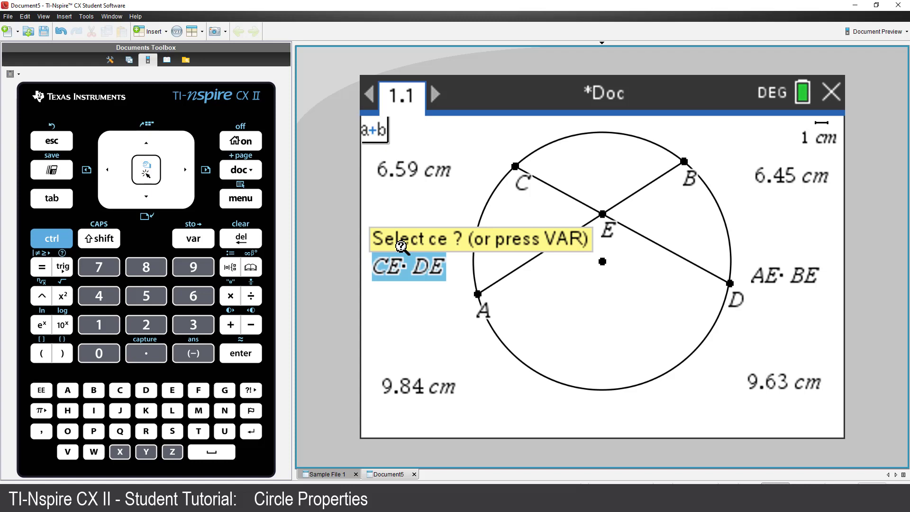
left_click(394, 179)
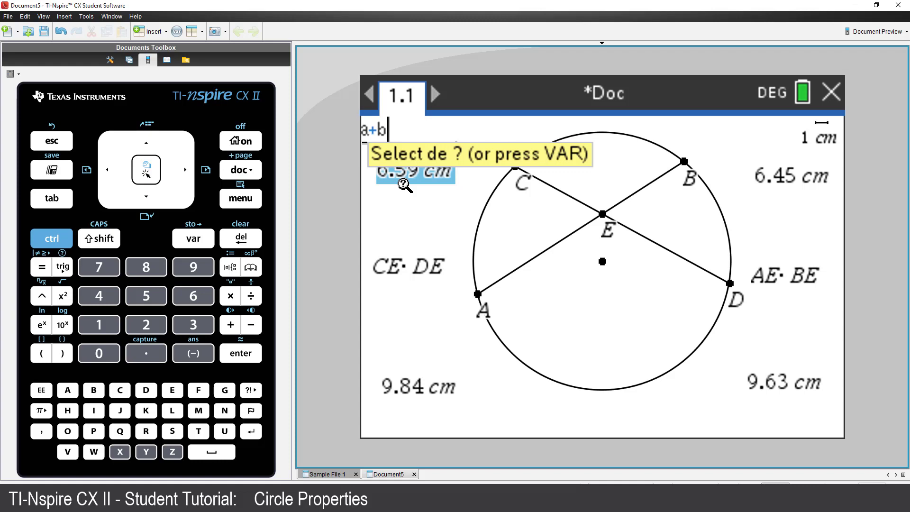
left_click(753, 382)
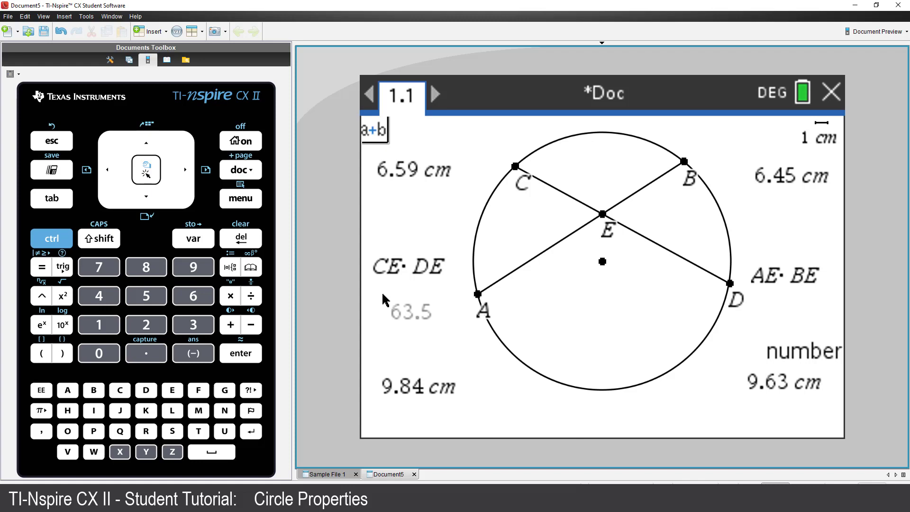
left_click(383, 295)
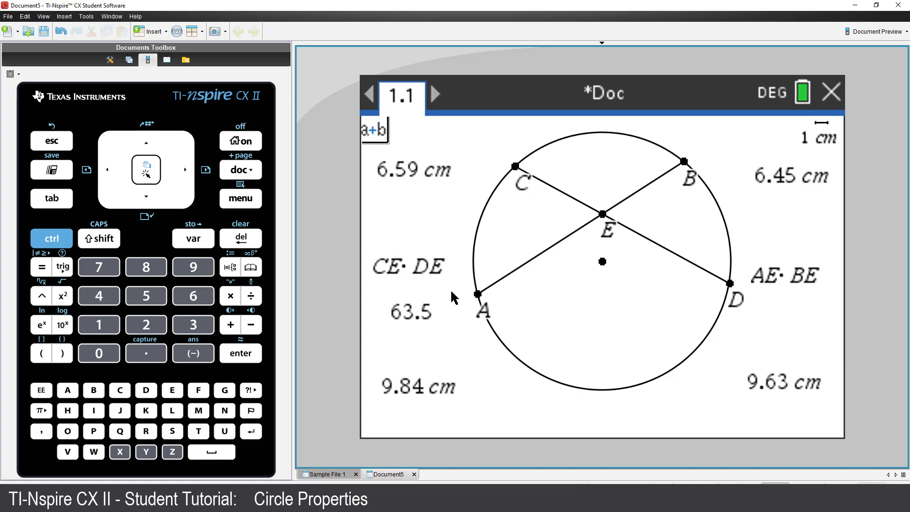
Calculate AE·BE from the 9.84 and 6.45 cm lengths, placing 63.5 below it
left_click(773, 280)
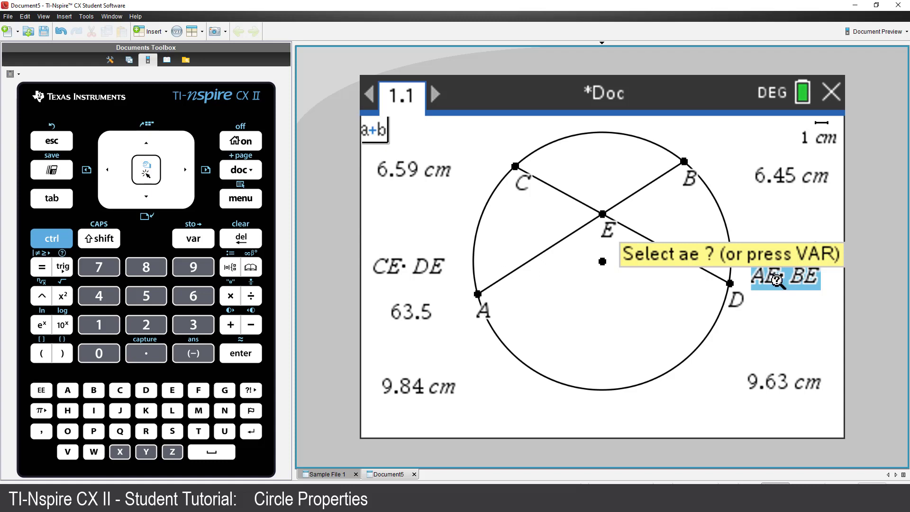
left_click(416, 396)
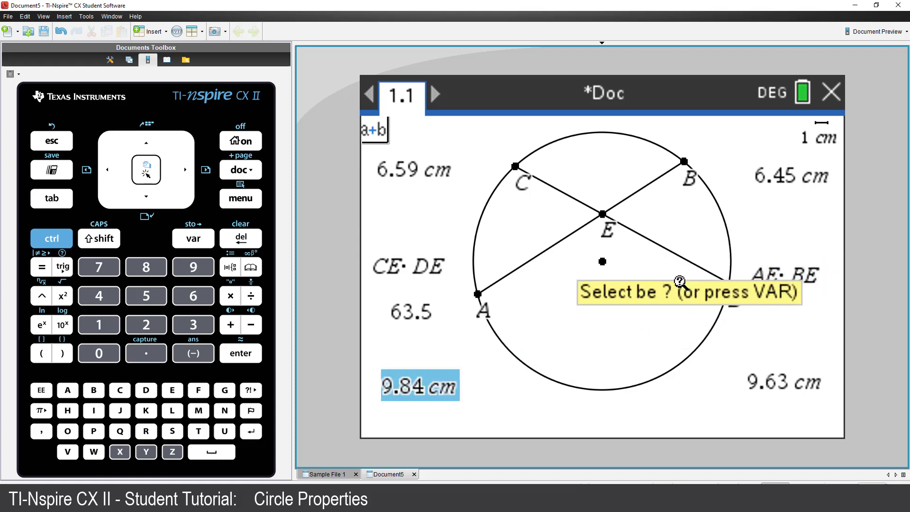
left_click(768, 195)
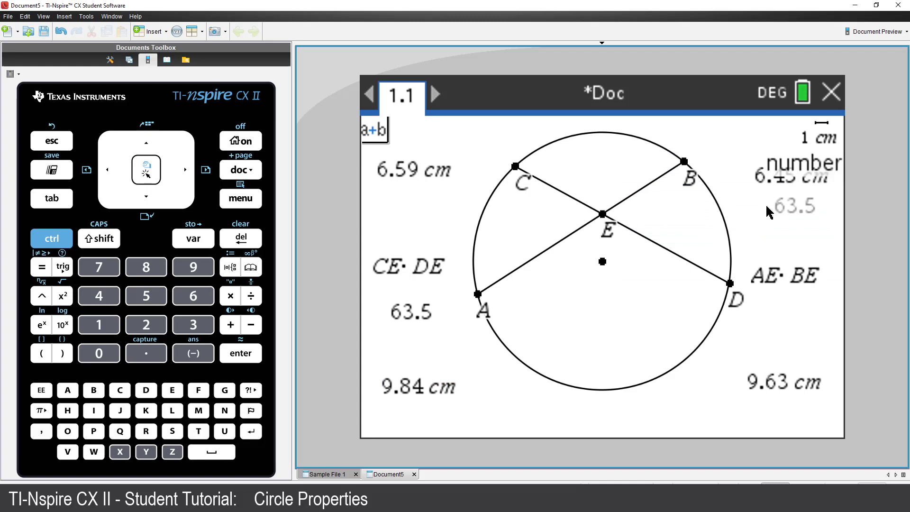
left_click(759, 309)
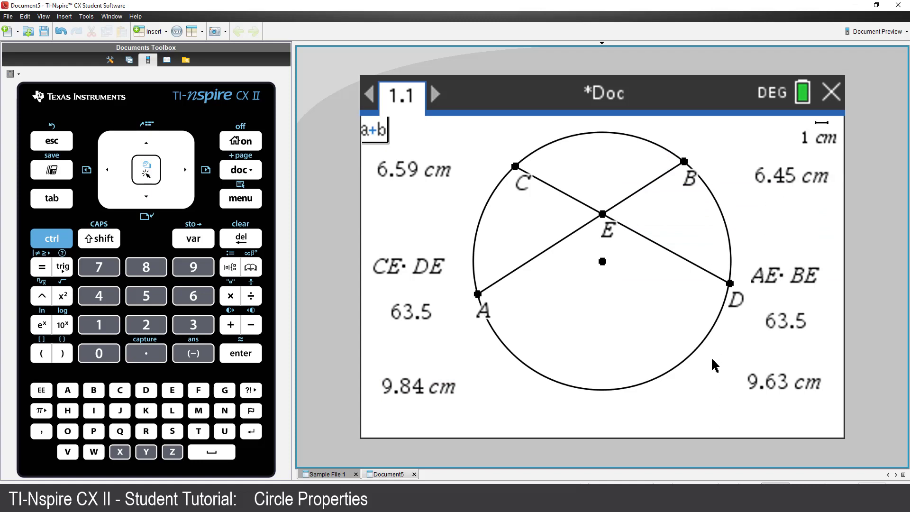
Drag point A along the circle until both products read 48.4
key("Escape")
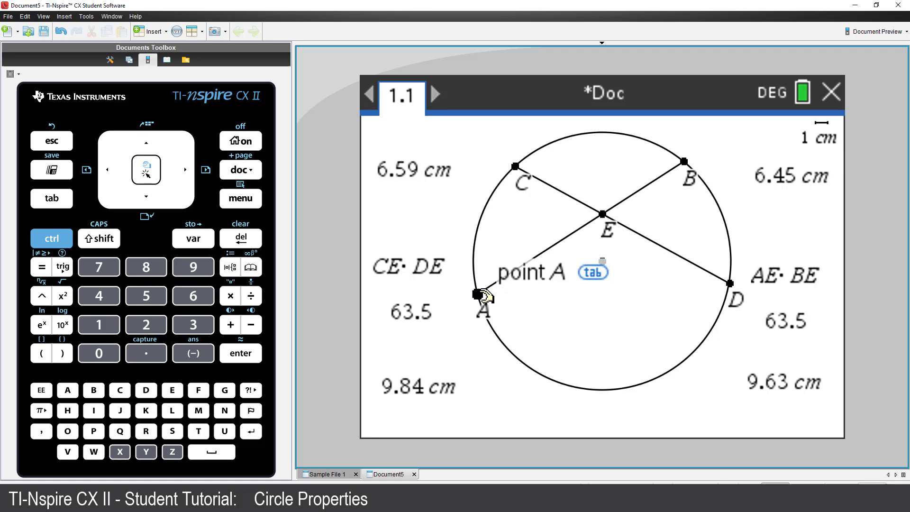
left_click_drag(478, 294, 474, 253)
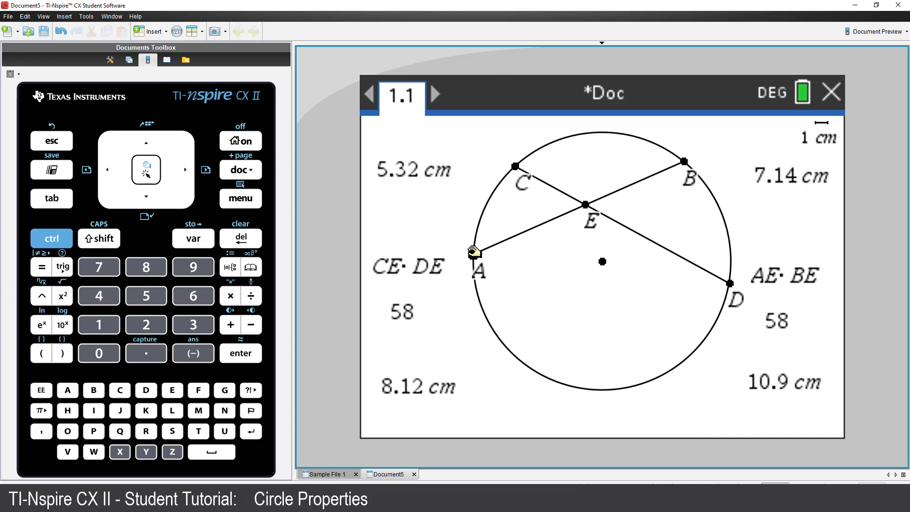
left_click_drag(474, 252, 670, 368)
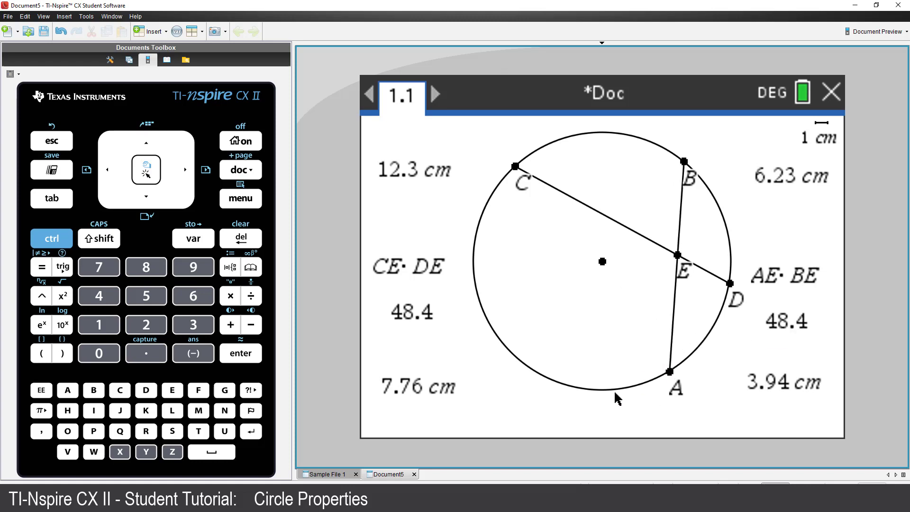